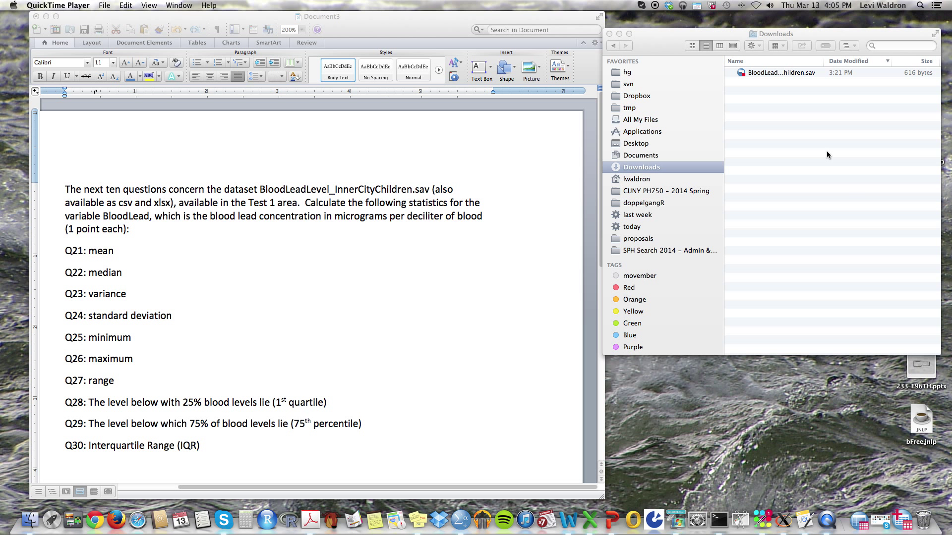
# - Select BloodLeadLevel_InnerCityChildren.sav in the Finder Downloads window
pyautogui.click(784, 76)
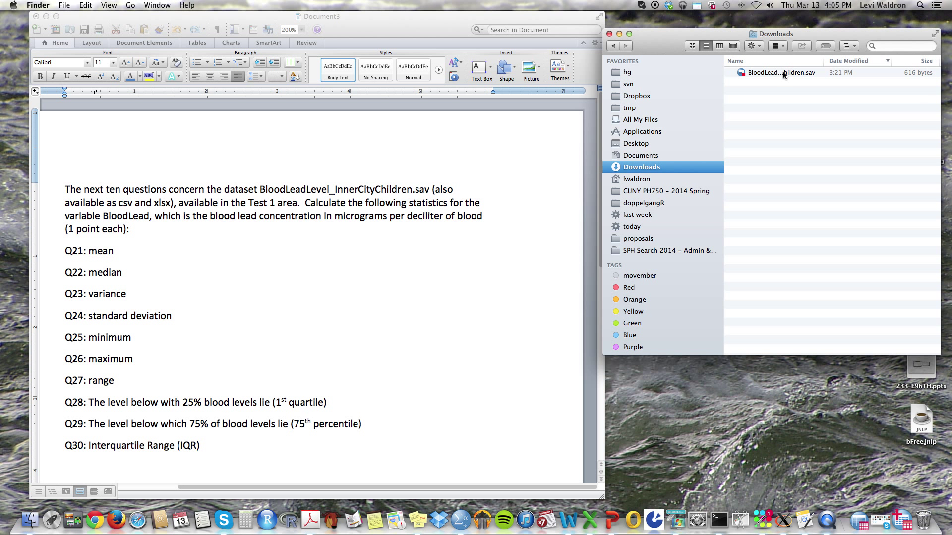
pyautogui.click(784, 74)
# - Open the blood lead dataset in SPSS, select BloodLead, and show Analyze > Descriptive Statistics
pyautogui.doubleClick(784, 75)
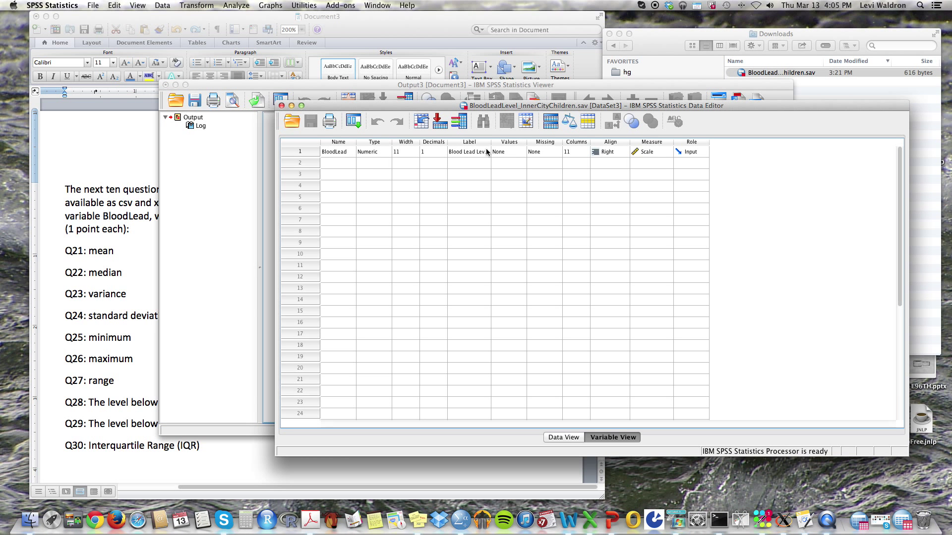
pyautogui.click(334, 155)
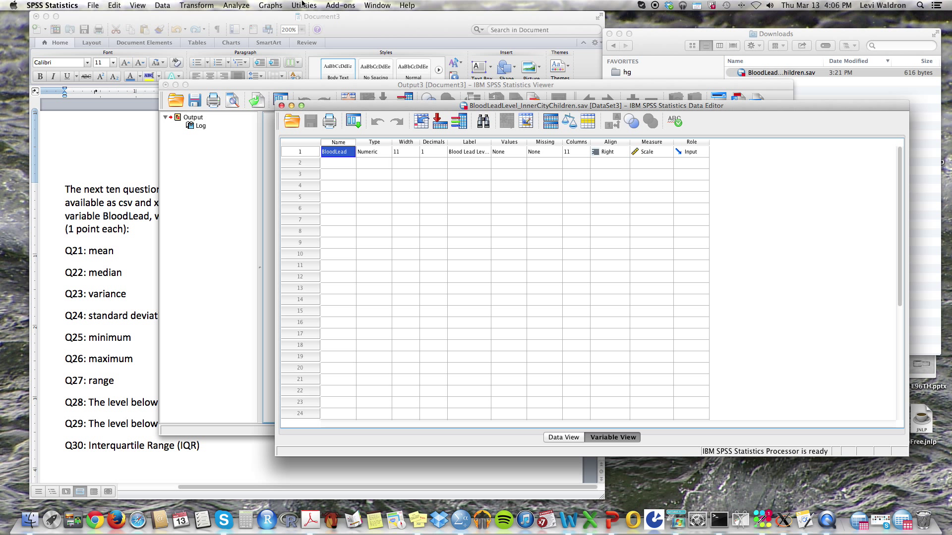
pyautogui.click(272, 5)
pyautogui.moveTo(314, 6)
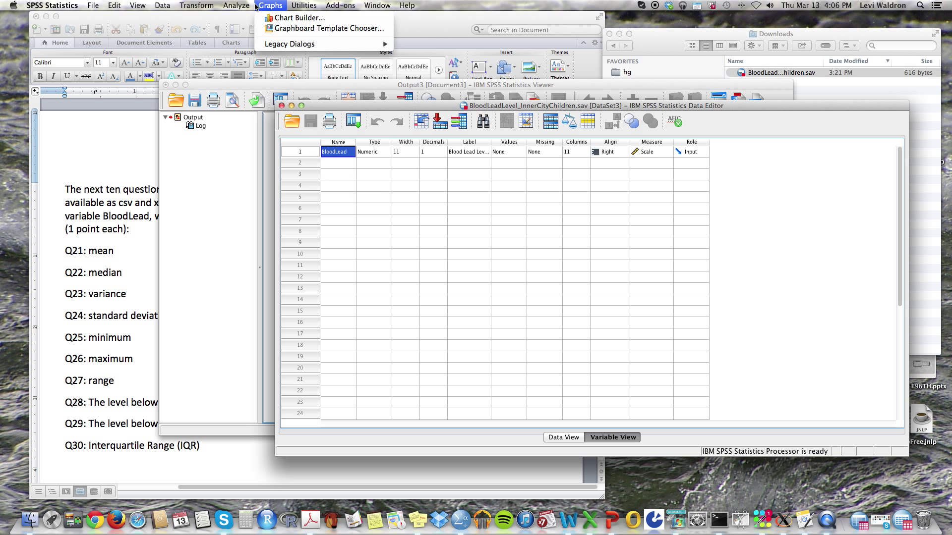
pyautogui.moveTo(240, 7)
pyautogui.moveTo(244, 28)
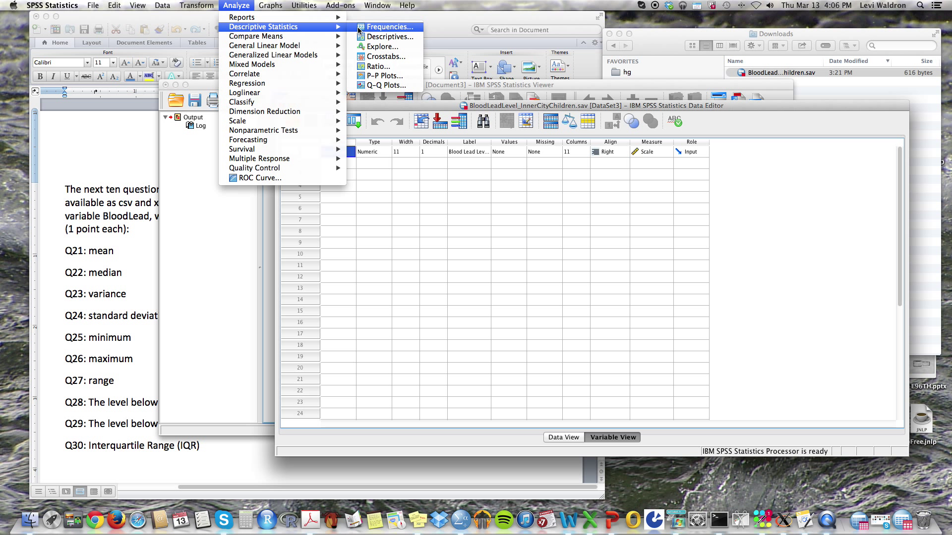
# - Put Blood Lead Level into a Frequencies analysis and bring up its Statistics options
pyautogui.click(385, 31)
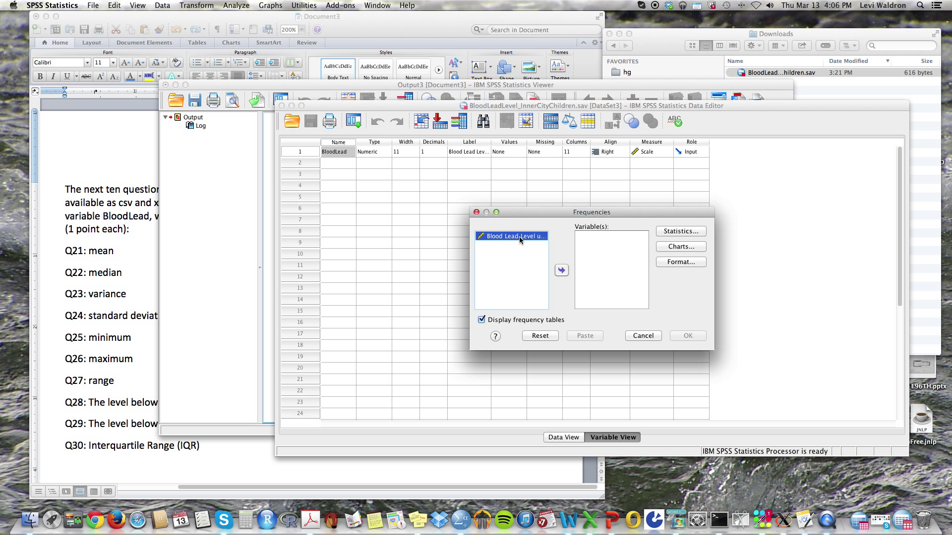
pyautogui.click(561, 271)
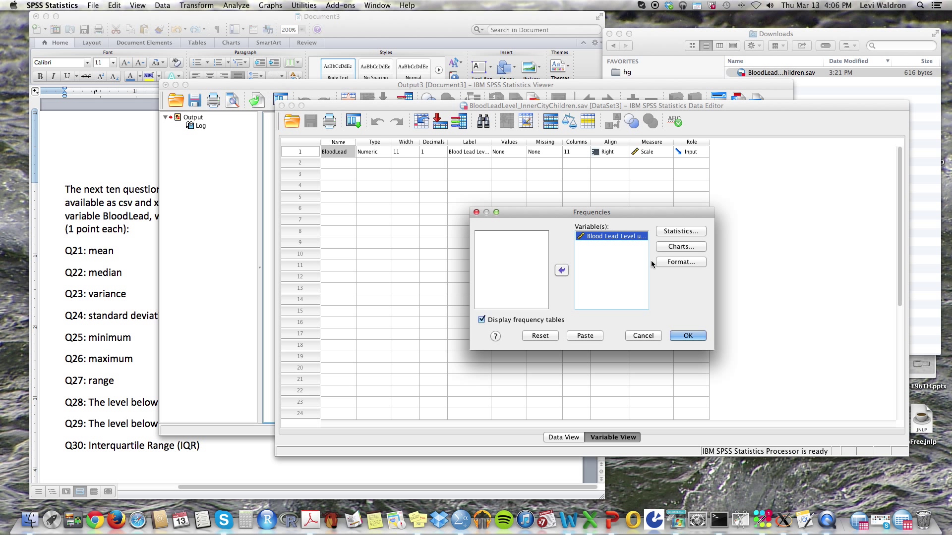
pyautogui.click(685, 234)
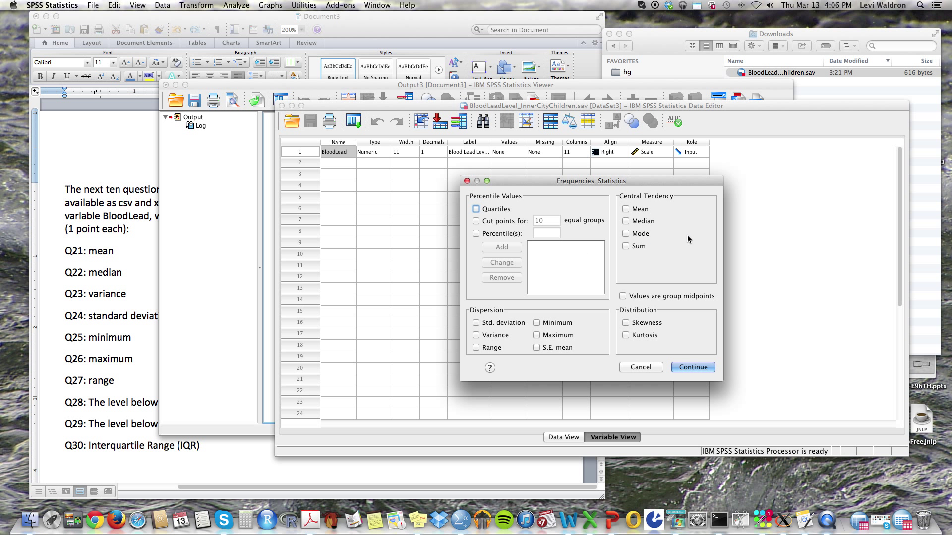
# - Tick quartiles, mean, median, SD, variance, range, minimum, maximum and S.E. mean, then continue
pyautogui.click(476, 209)
pyautogui.click(625, 208)
pyautogui.click(626, 221)
pyautogui.click(476, 323)
pyautogui.click(476, 335)
pyautogui.click(476, 347)
pyautogui.click(537, 322)
pyautogui.click(536, 335)
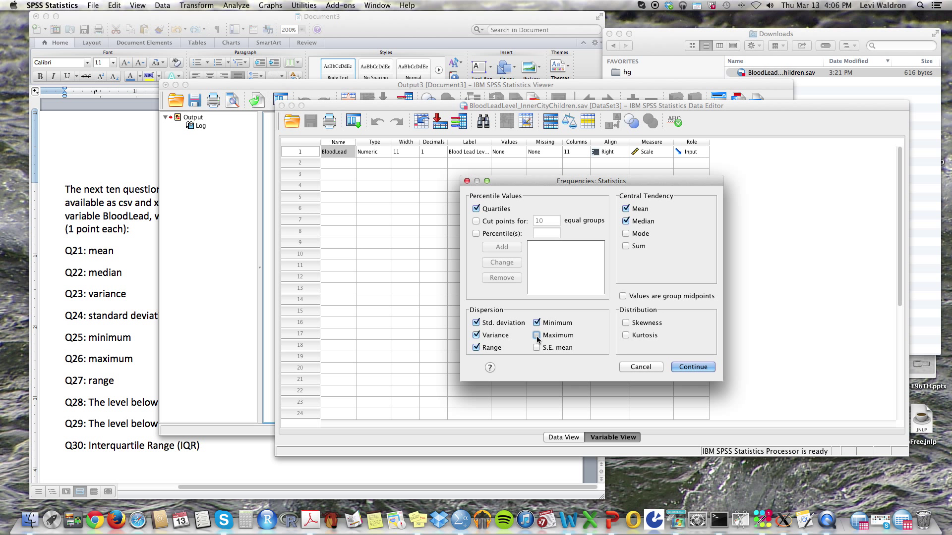
pyautogui.click(536, 347)
pyautogui.click(693, 368)
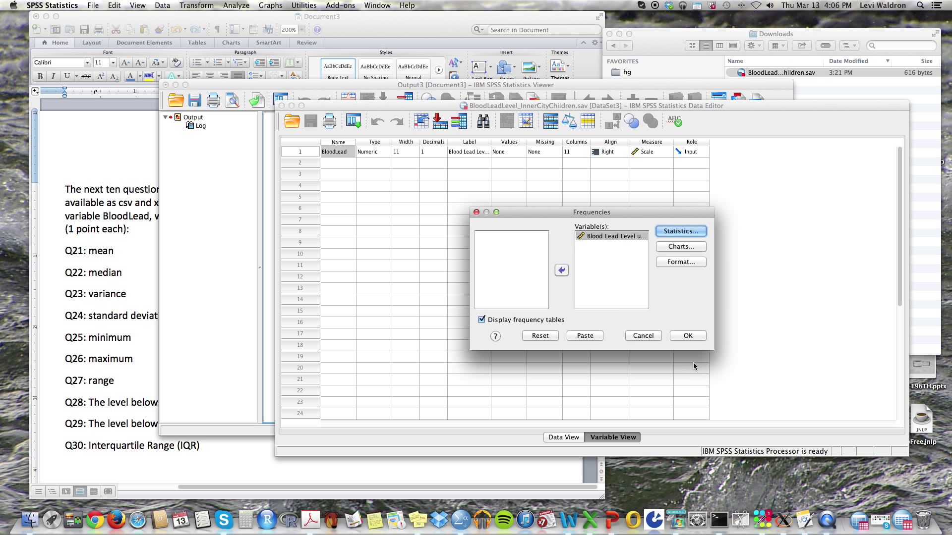
# - Run Frequencies and arrange the Output Viewer beside the Word answer sheet
pyautogui.click(688, 336)
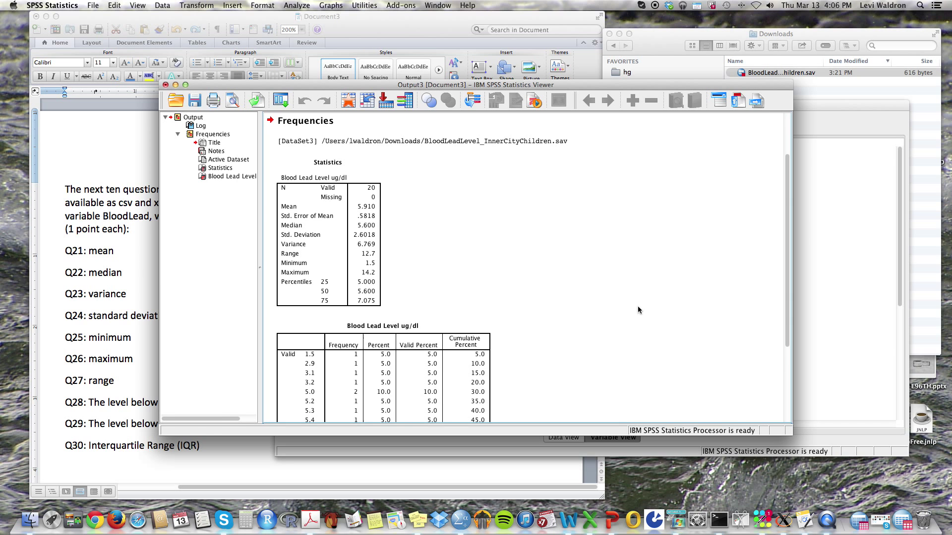
pyautogui.moveTo(336, 86); pyautogui.dragTo(684, 70)
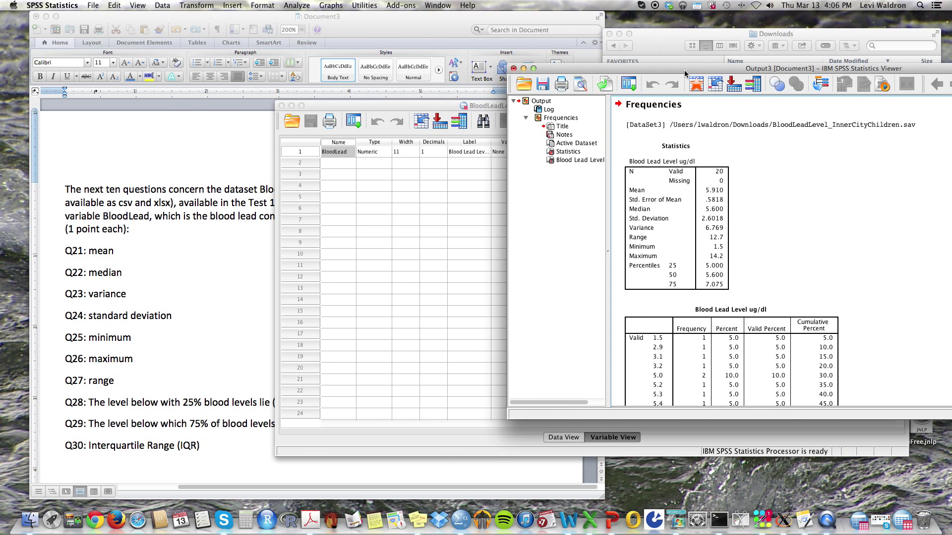
pyautogui.moveTo(411, 106); pyautogui.dragTo(700, 165)
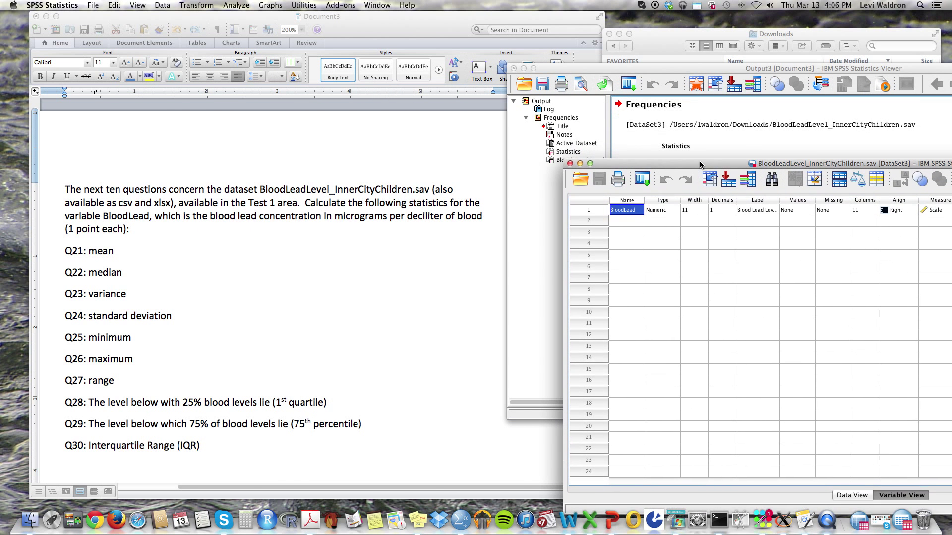
pyautogui.click(687, 133)
pyautogui.click(205, 250)
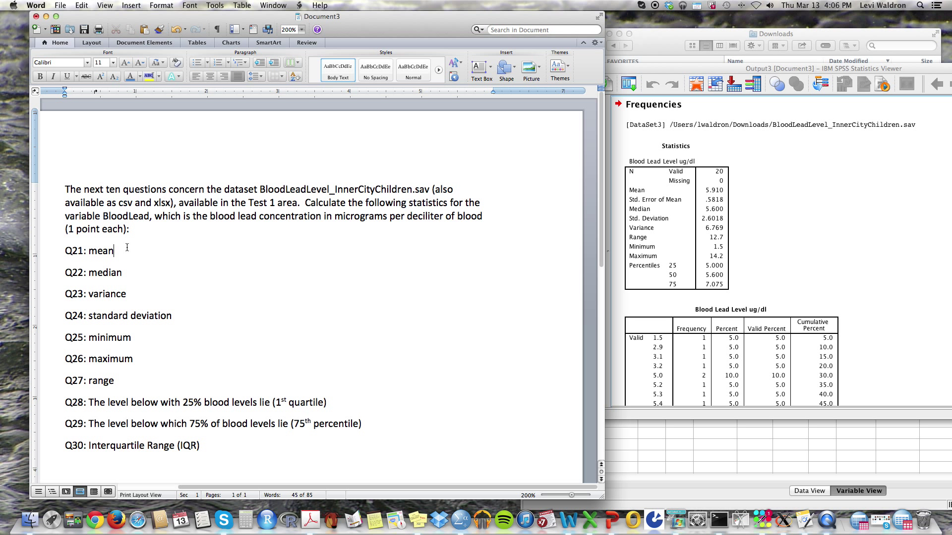
# - Enter bold answers 5.91 for the mean (Q21) and 5.6 for the median (Q22)
pyautogui.press('super+b')
pyautogui.write('5.96')
pyautogui.click(122, 272)
pyautogui.press('super+b')
pyautogui.write('5.6')
# - Add bold answers for variance 6.77, standard deviation 2.6 and minimum 1.5
pyautogui.moveTo(144, 289); pyautogui.dragTo(155, 301)
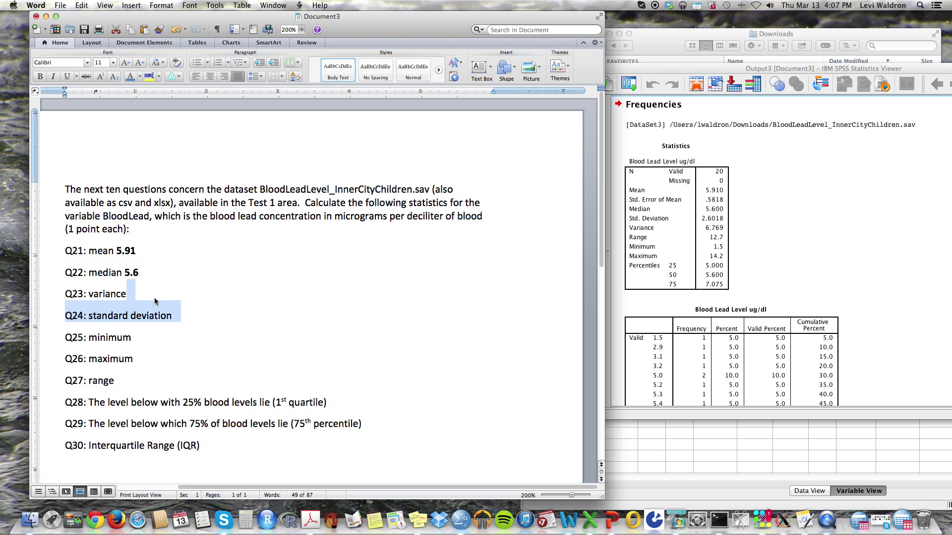
pyautogui.press('Right')
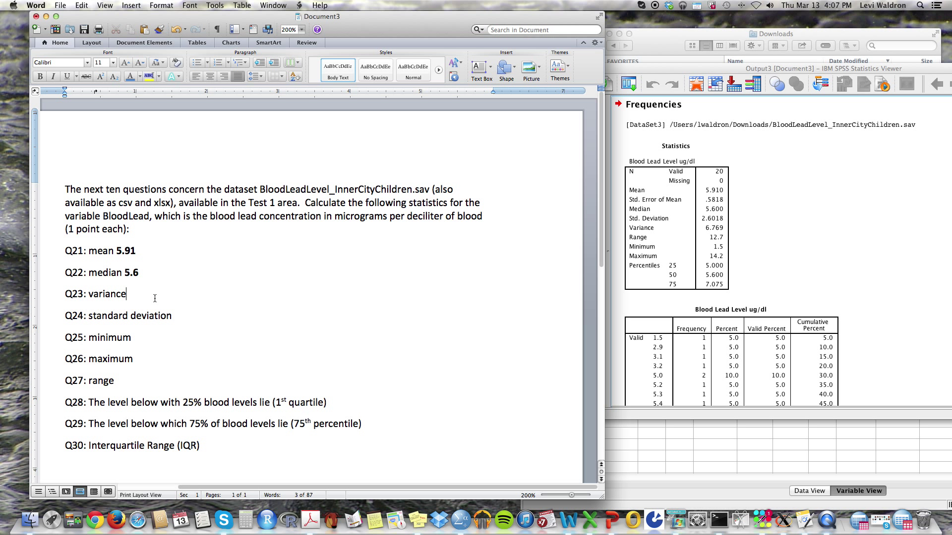
pyautogui.press('super+b')
pyautogui.write('6.77')
pyautogui.press('super+b')
pyautogui.press('super+b')
pyautogui.press('super+b')
pyautogui.write('1.5')
# - Add bold answers 14.2 for the maximum and 12.7 for the range
pyautogui.press('super+b')
pyautogui.press('super+b')
pyautogui.write('14.2')
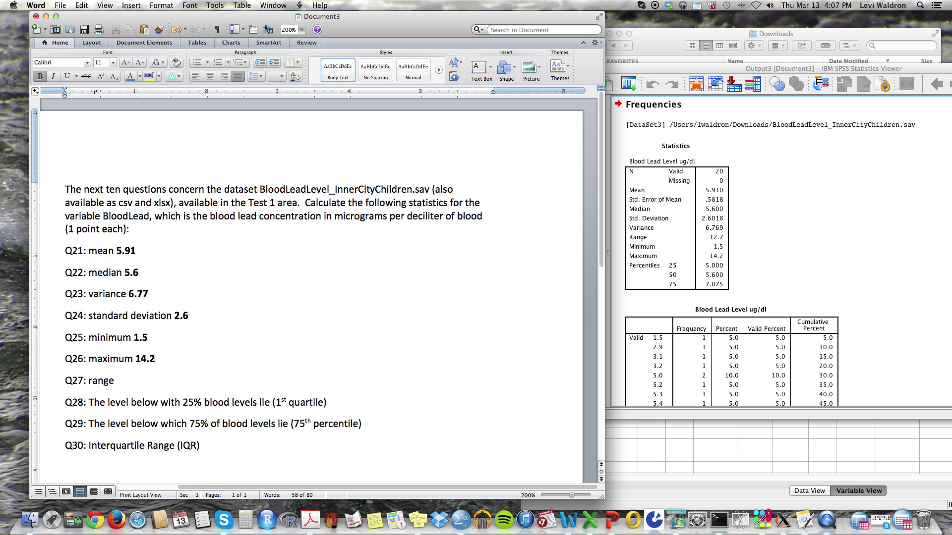
pyautogui.press('Down')
pyautogui.press('super+b')
pyautogui.write('12.7')
pyautogui.click(393, 406)
pyautogui.press('super+b')
# - Answer Q28 with 5.0, Q29 with 7.1 and the IQR question Q30 with 2.1
pyautogui.write('5.0')
pyautogui.click(443, 422)
pyautogui.write('7.1')
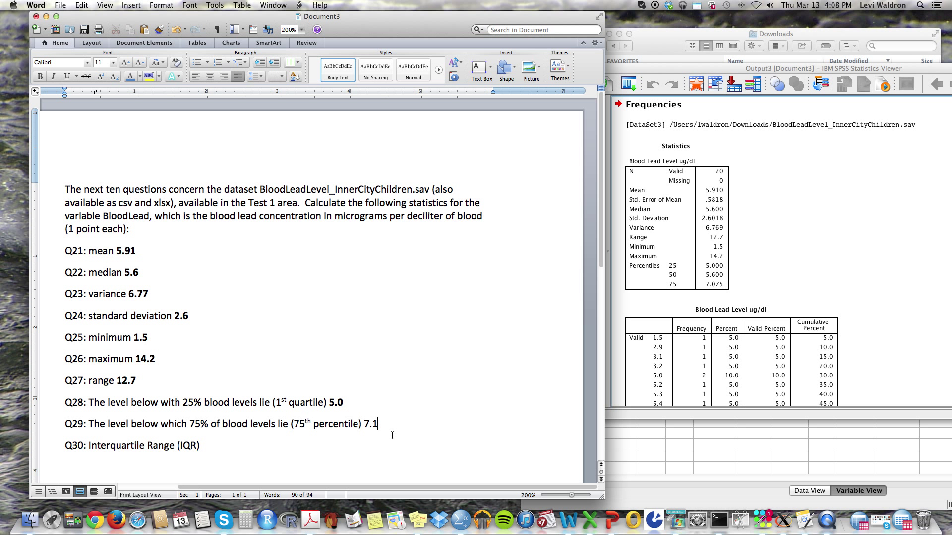
pyautogui.click(321, 439)
# - Bring the SPSS output forward and select the Blood Lead Level frequency table
pyautogui.click(861, 279)
pyautogui.scroll(-5, 772, 298)
pyautogui.click(772, 300)
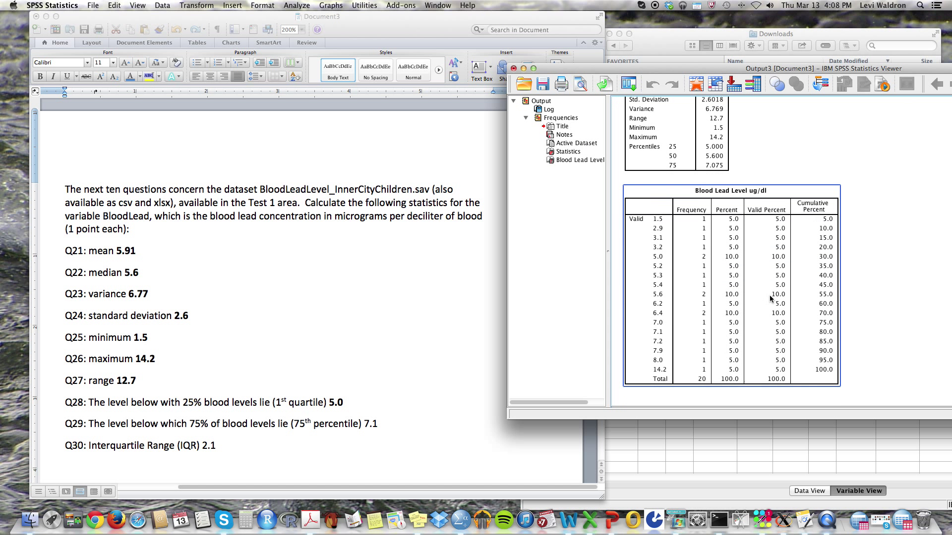